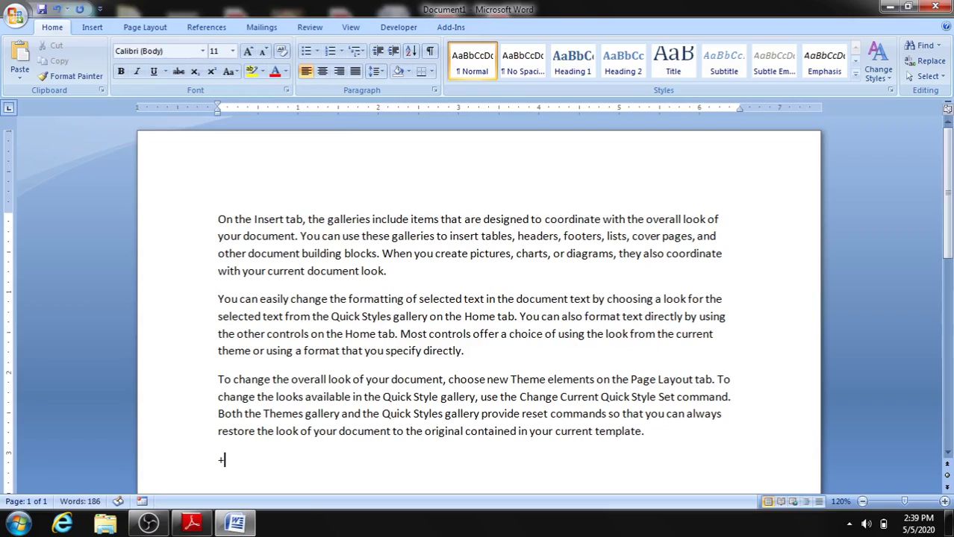
# Delete the stray '+' character at the start of the empty last line.
pyautogui.press('BackSpace')
# Format the entire first paragraph as purple, bold Algerian text.
pyautogui.moveTo(217, 218); pyautogui.dragTo(406, 273)
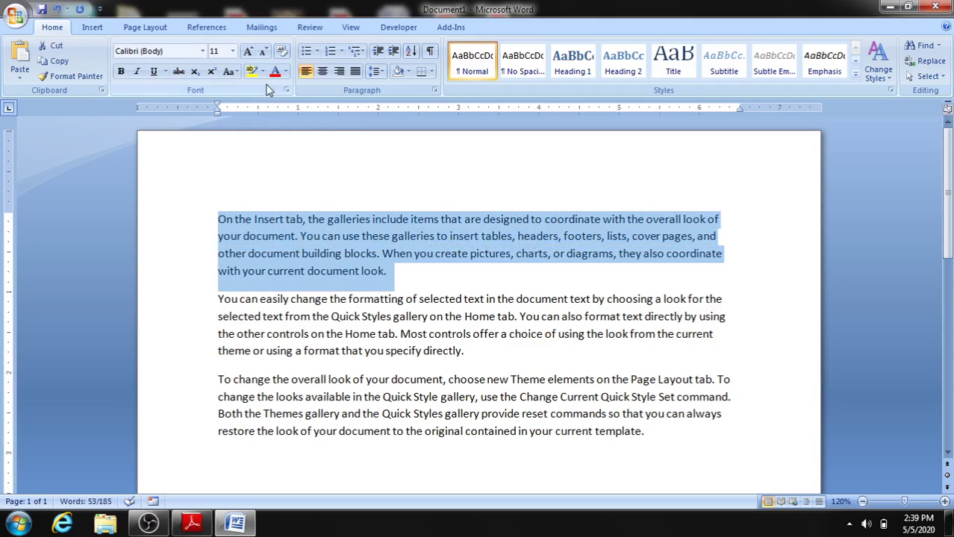
pyautogui.click(286, 71)
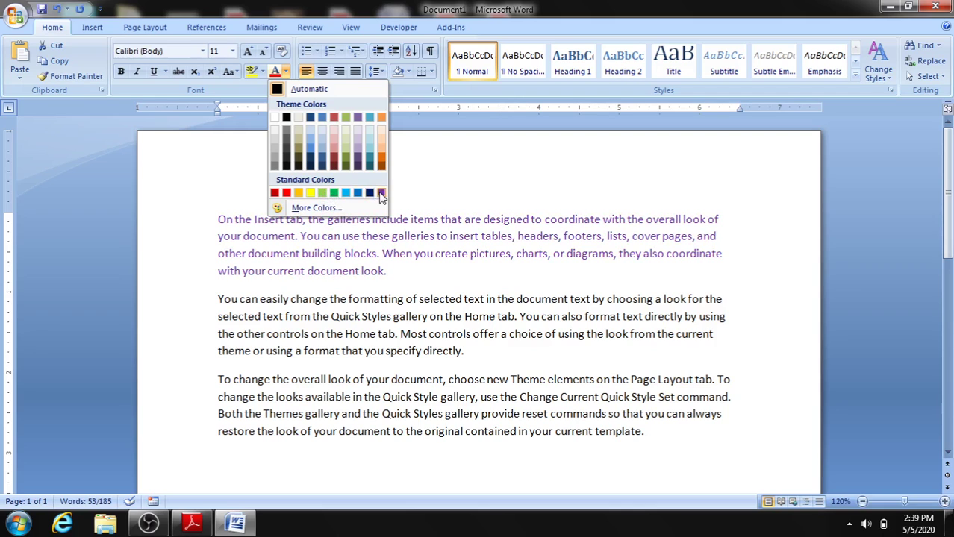
pyautogui.click(381, 195)
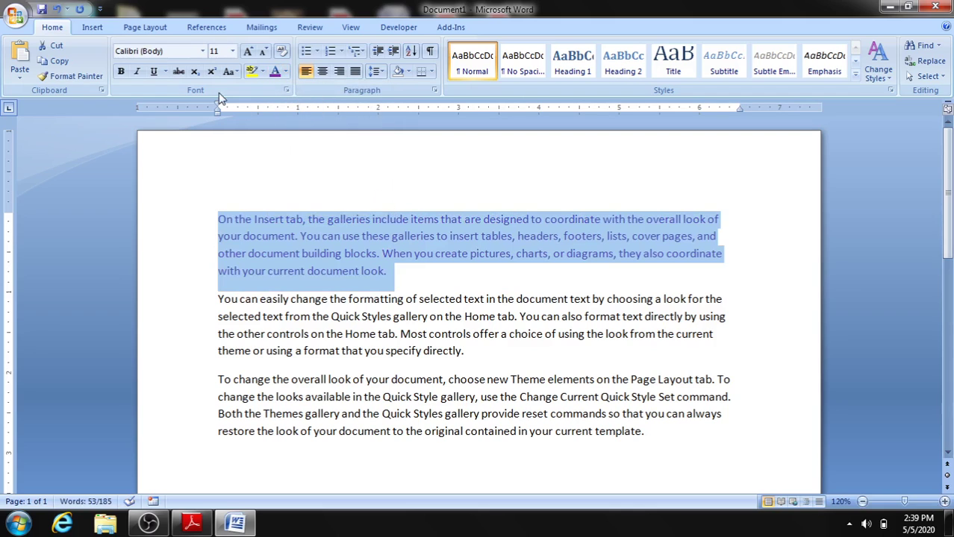
pyautogui.click(120, 71)
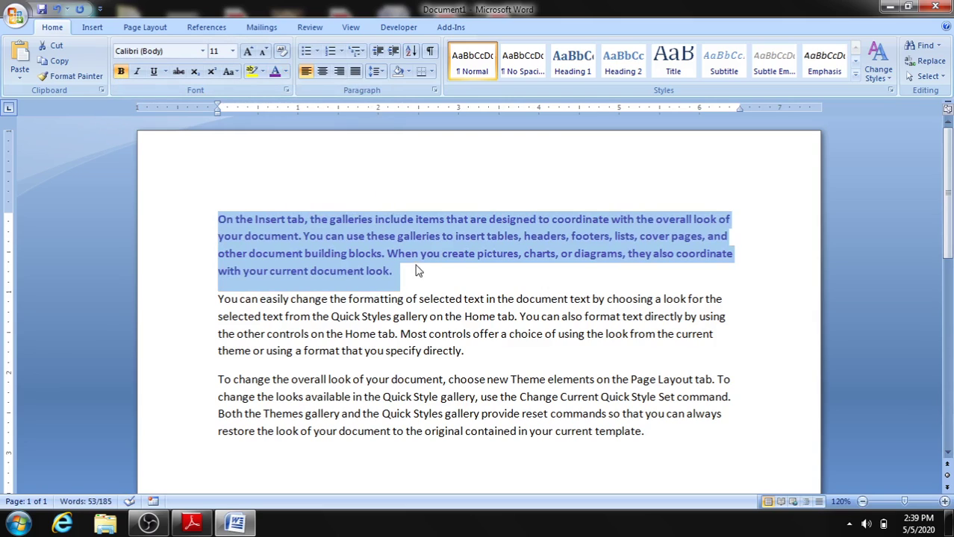
pyautogui.click(203, 50)
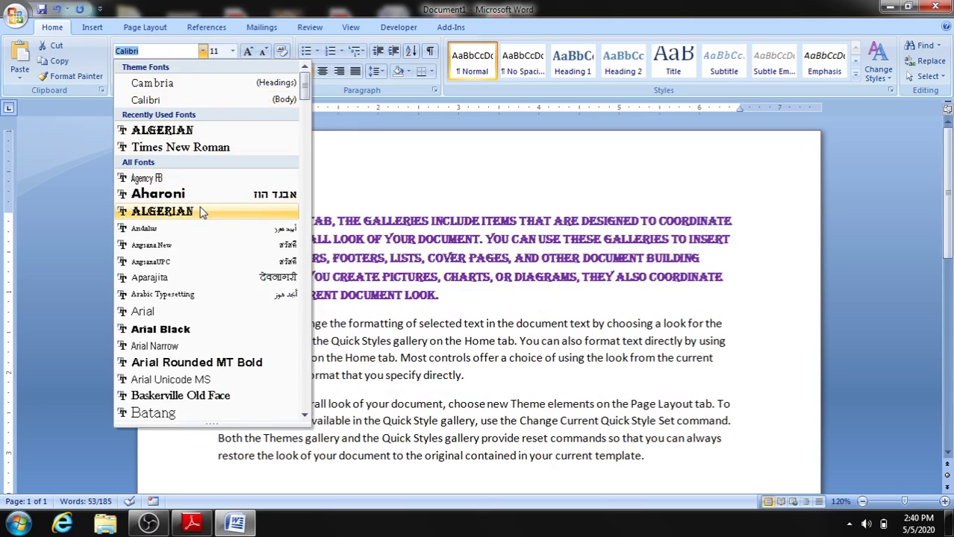
pyautogui.click(200, 213)
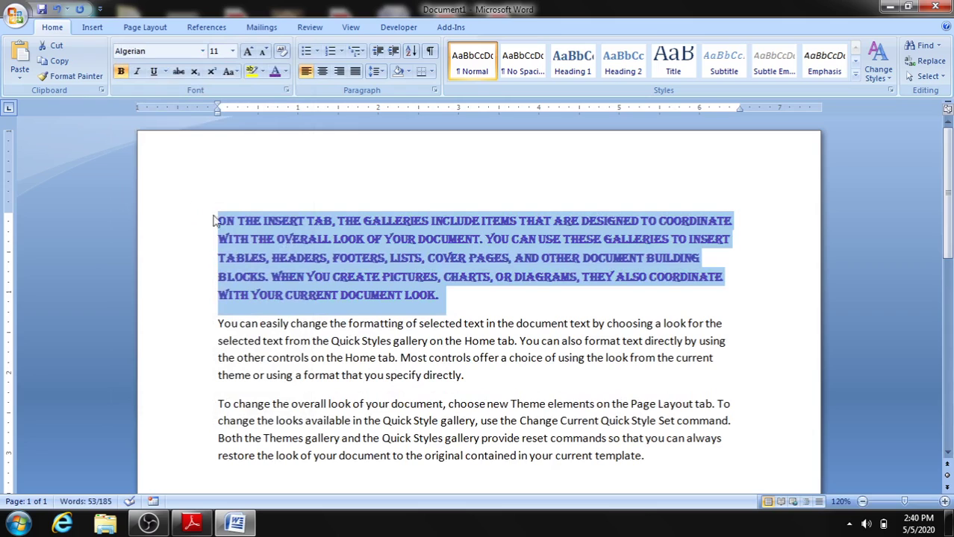
# Use Format Painter to copy the first paragraph's purple bold Algerian styling onto the third paragraph.
pyautogui.moveTo(213, 404); pyautogui.dragTo(487, 452)
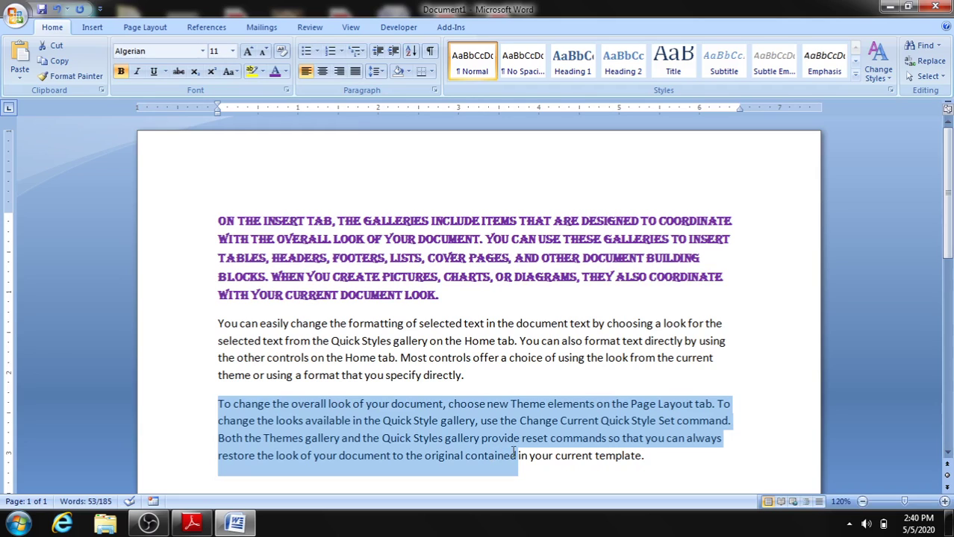
pyautogui.moveTo(514, 452); pyautogui.dragTo(606, 458)
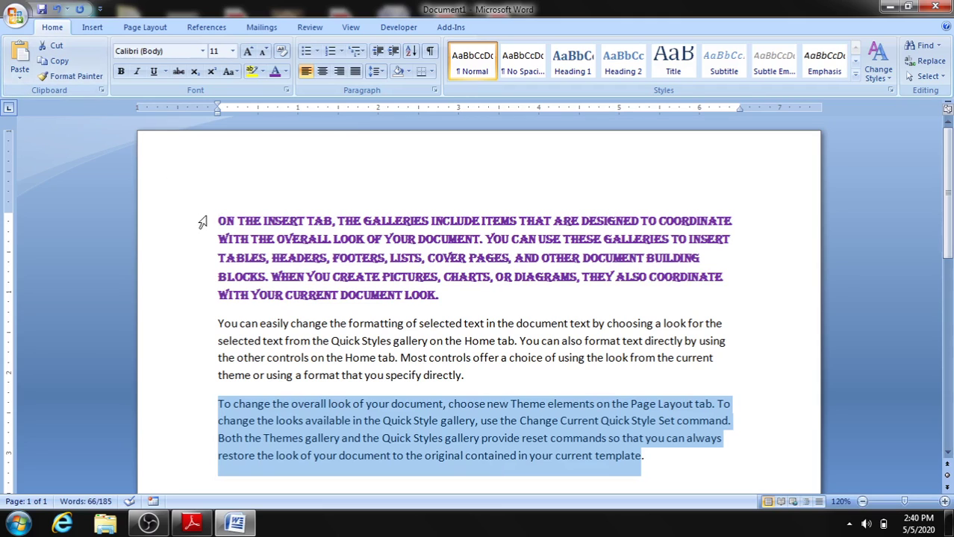
pyautogui.moveTo(217, 216); pyautogui.dragTo(363, 286)
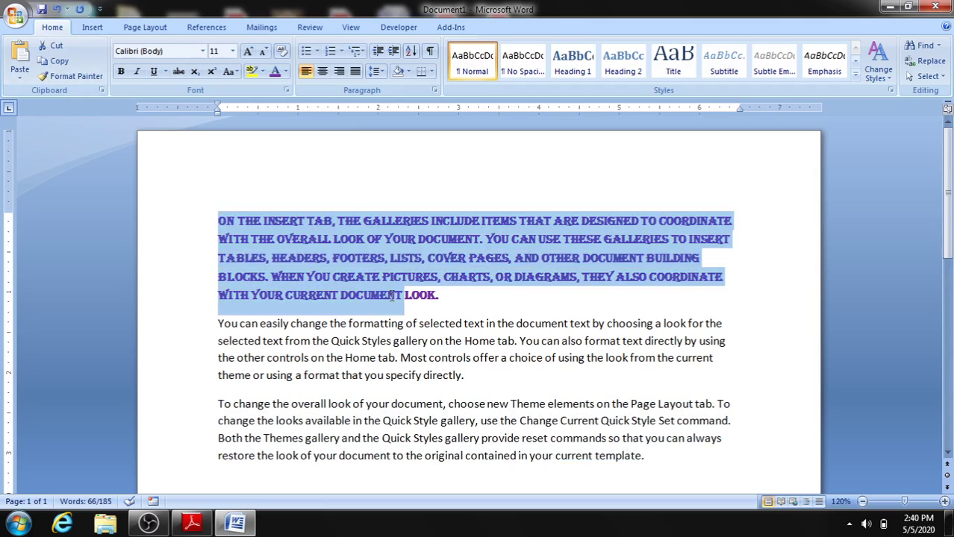
pyautogui.moveTo(389, 295); pyautogui.dragTo(389, 295)
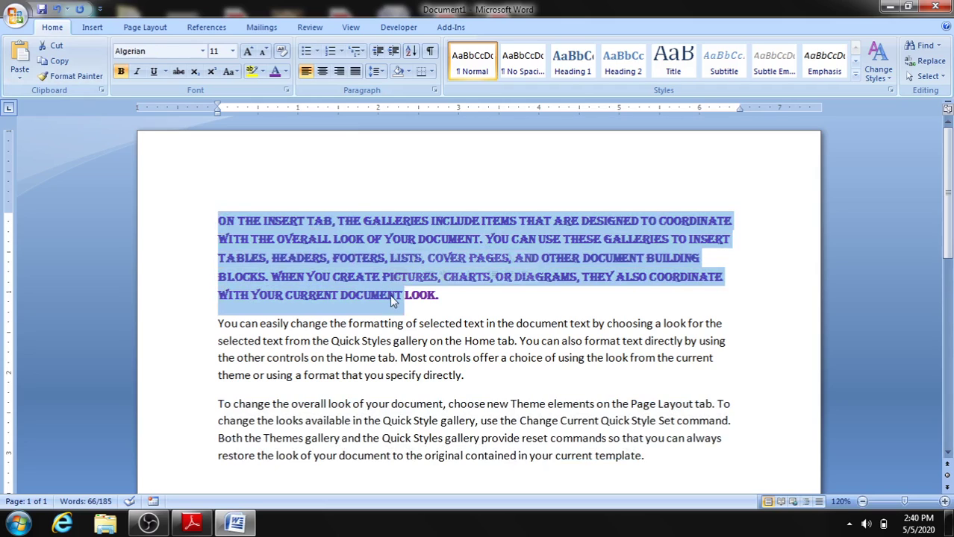
pyautogui.click(71, 76)
pyautogui.moveTo(210, 403); pyautogui.dragTo(370, 409)
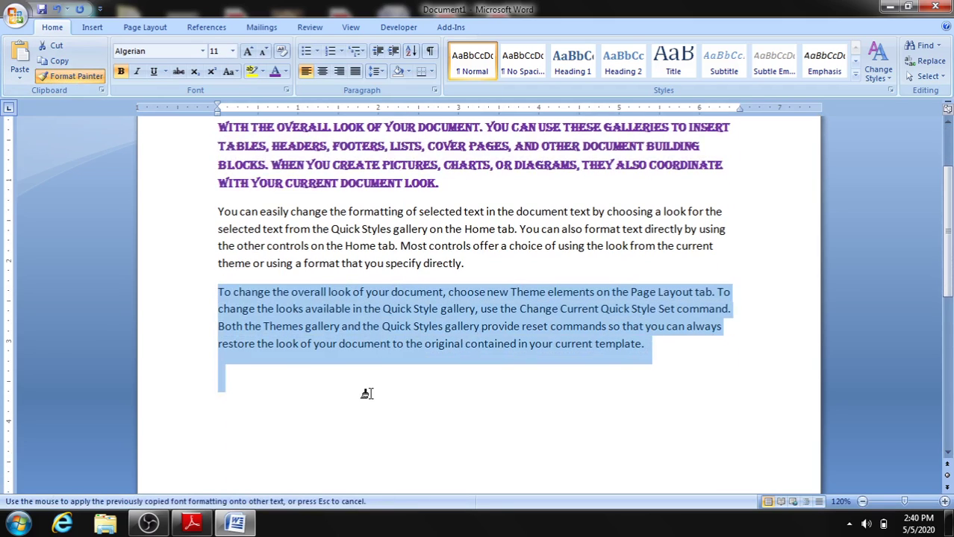
pyautogui.moveTo(370, 409)
pyautogui.mouseDown()
pyautogui.moveTo(335, 363)
pyautogui.moveTo(369, 355)
pyautogui.mouseUp()
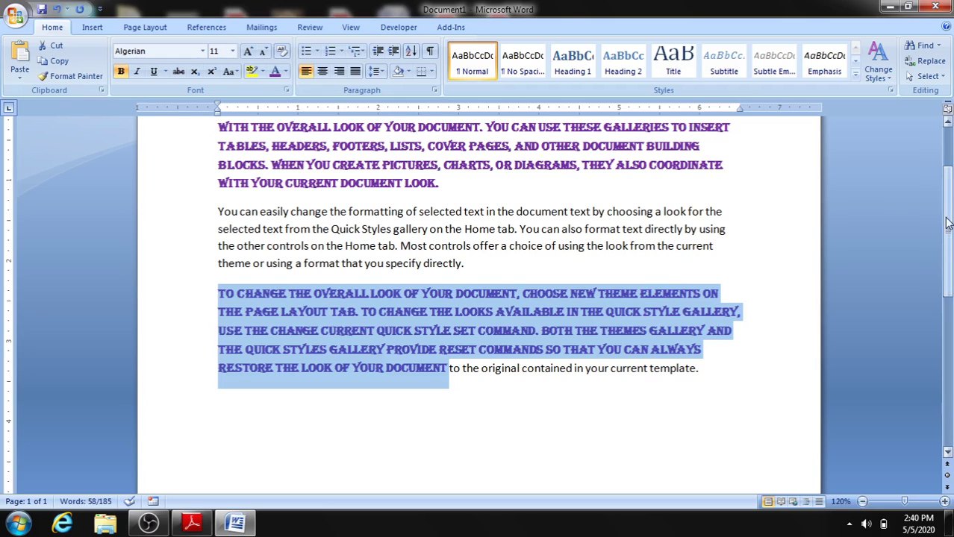
# Apply the four-diamond bullet from the Bullet Library to the first paragraph.
pyautogui.scroll(2, 948, 222)
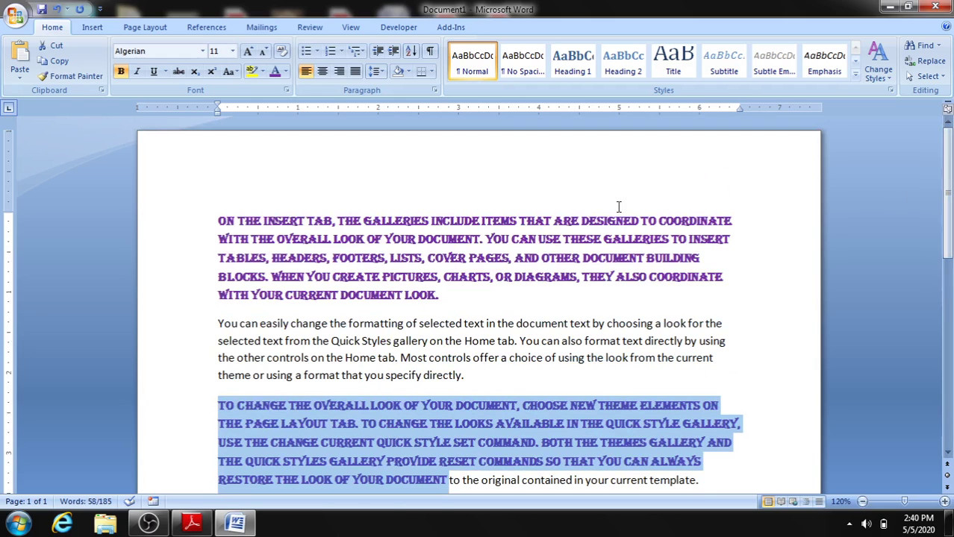
pyautogui.click(217, 223)
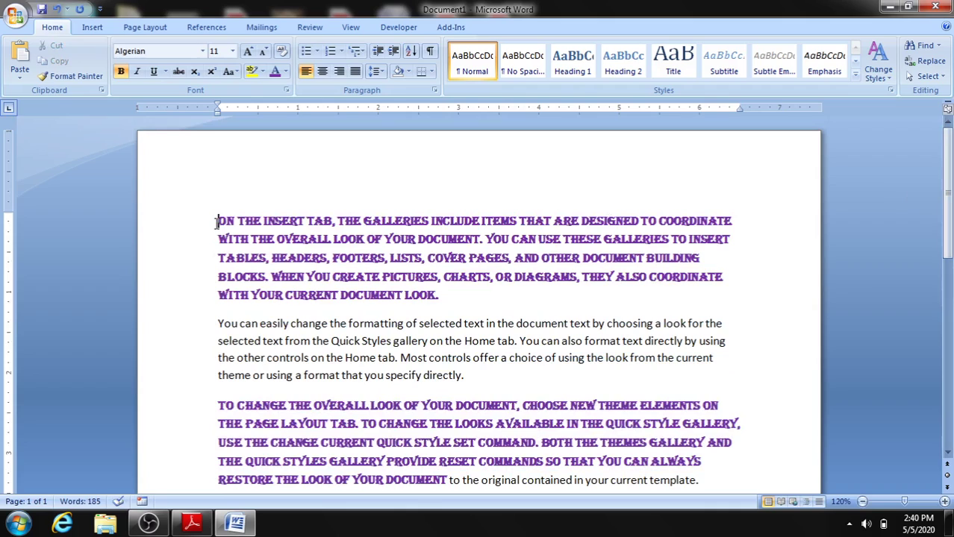
pyautogui.click(318, 52)
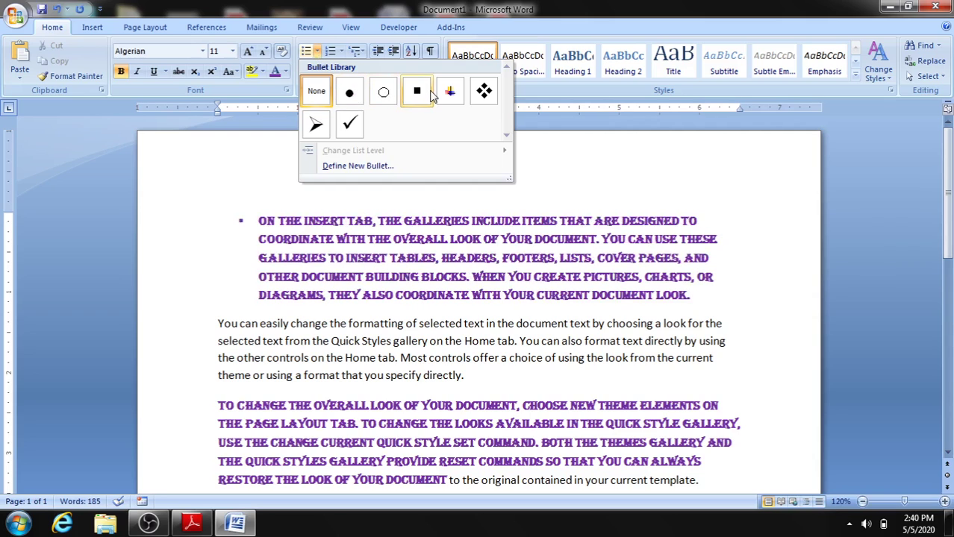
pyautogui.click(492, 99)
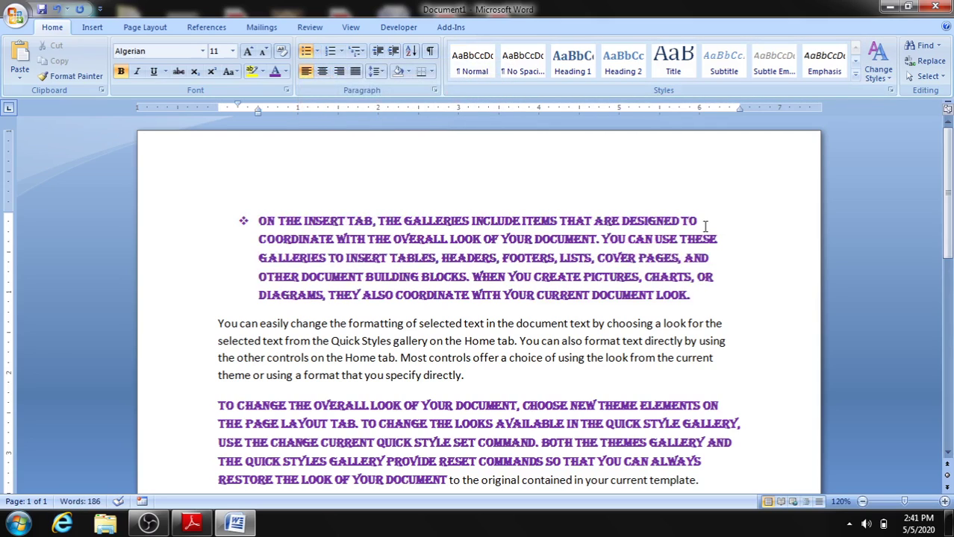
# Split the first bullet after 'TO' and add bullets SUNIL, SAMEER and SAMEERA, leaving an empty bullet.
pyautogui.press('Return')
pyautogui.click(700, 297)
pyautogui.press('Return')
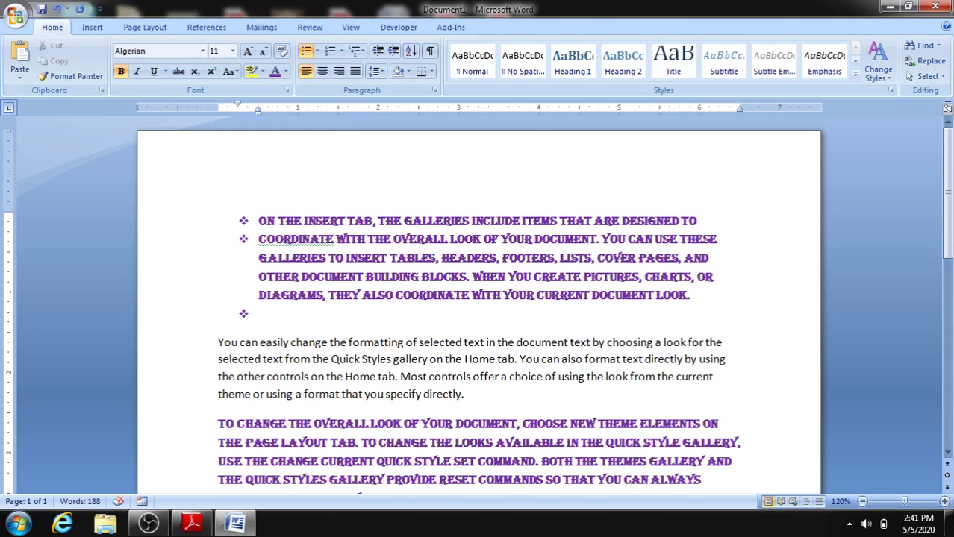
pyautogui.write('SUNIL')
pyautogui.press('Return')
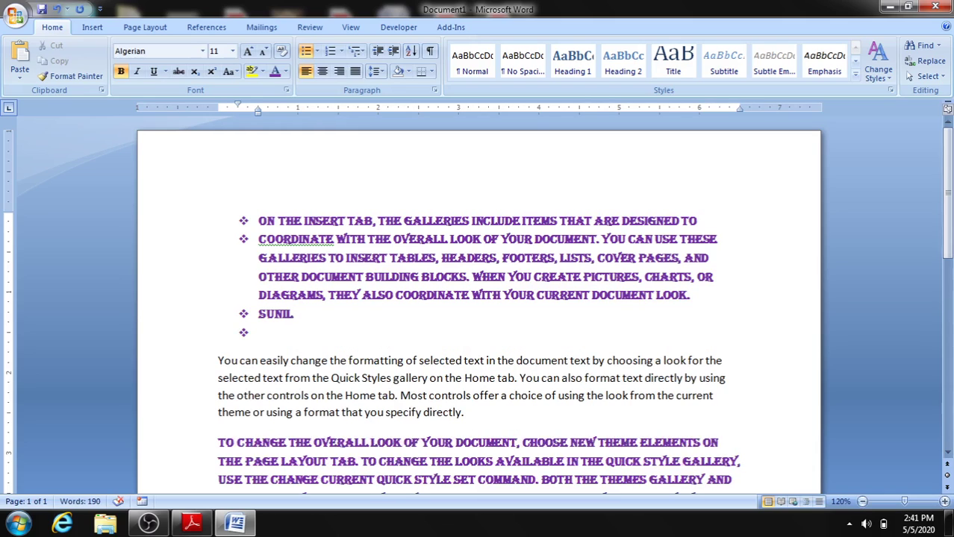
pyautogui.write('SAMEER')
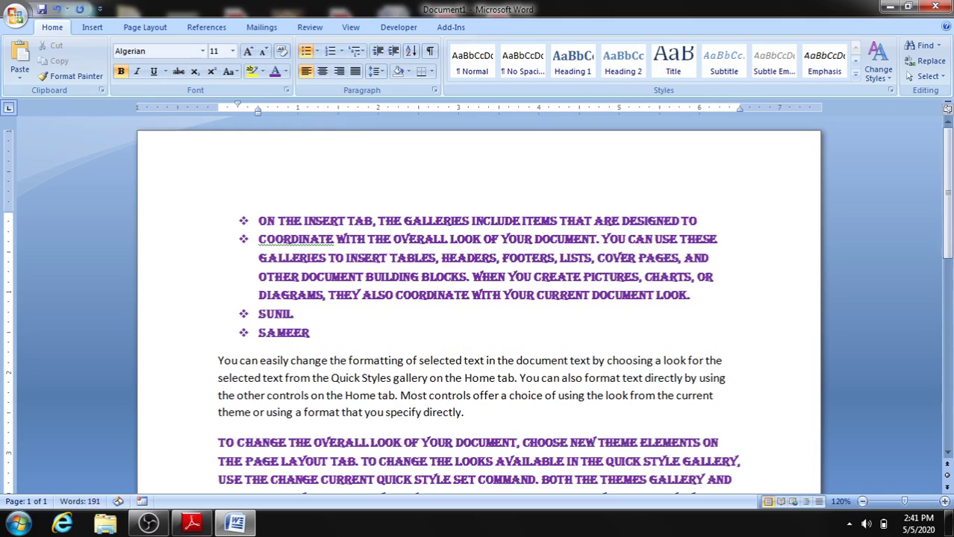
pyautogui.press('Return')
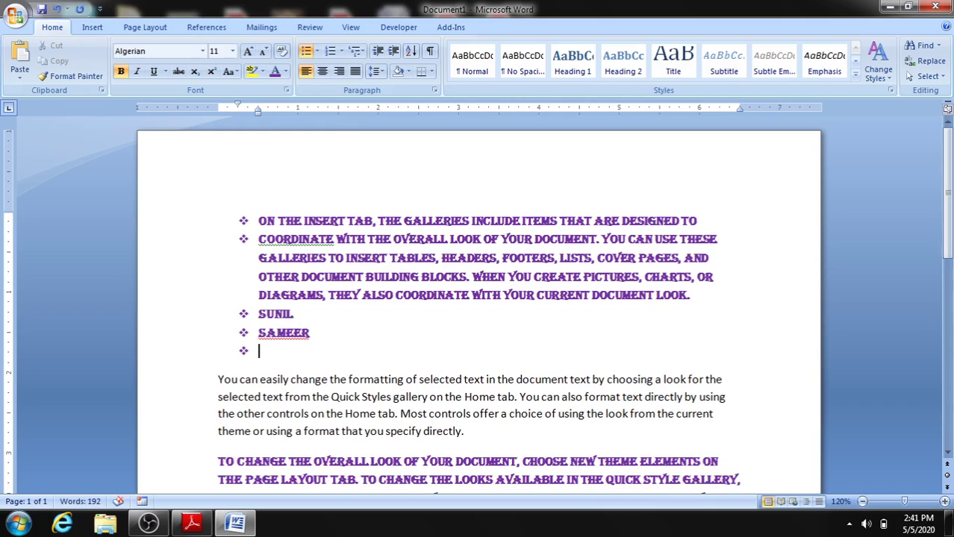
pyautogui.write('SAMEER')
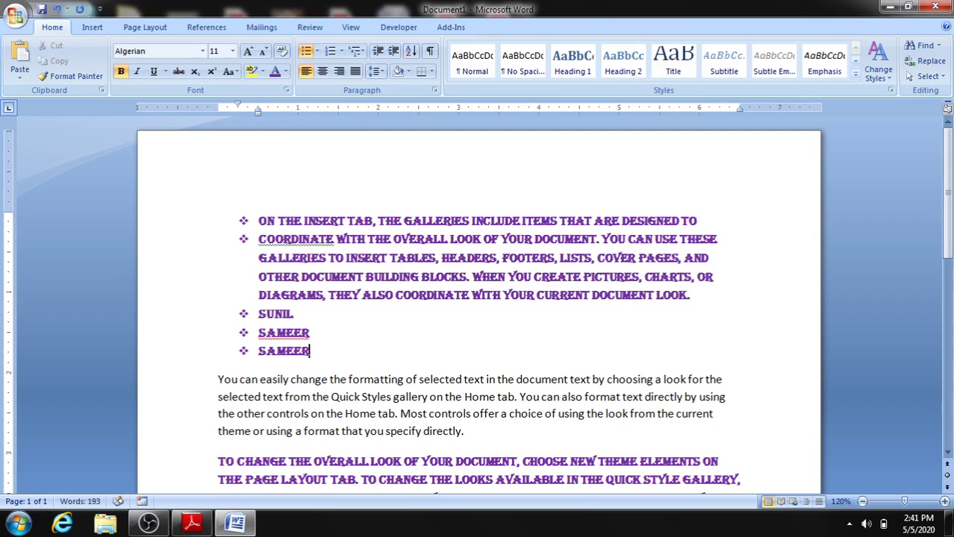
pyautogui.write('A')
pyautogui.press('Return')
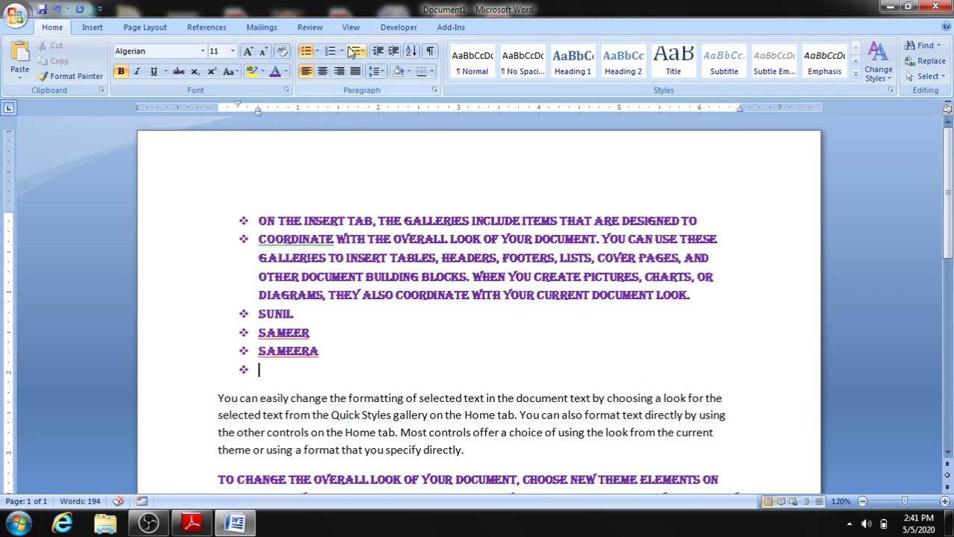
# Switch the bulleted list to the arrow bullet style.
pyautogui.click(317, 58)
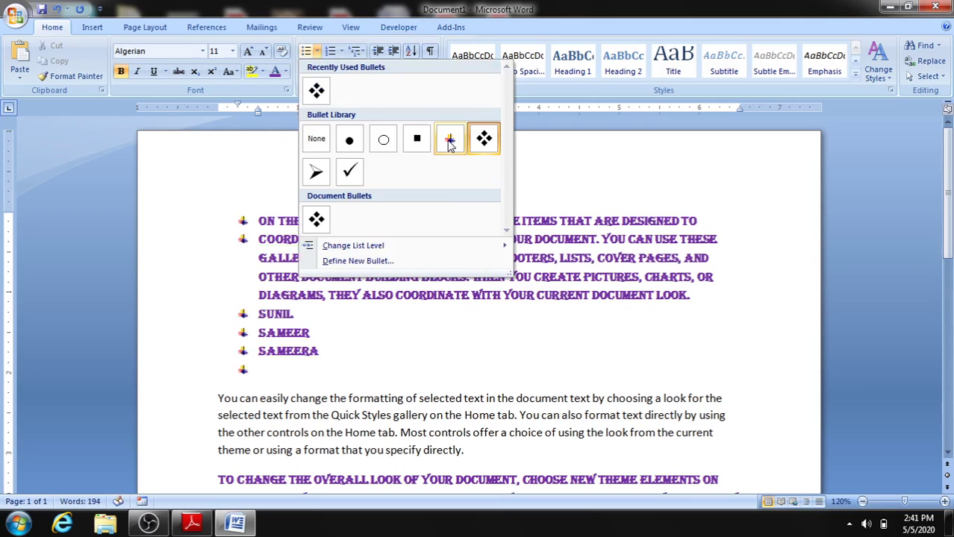
pyautogui.click(450, 140)
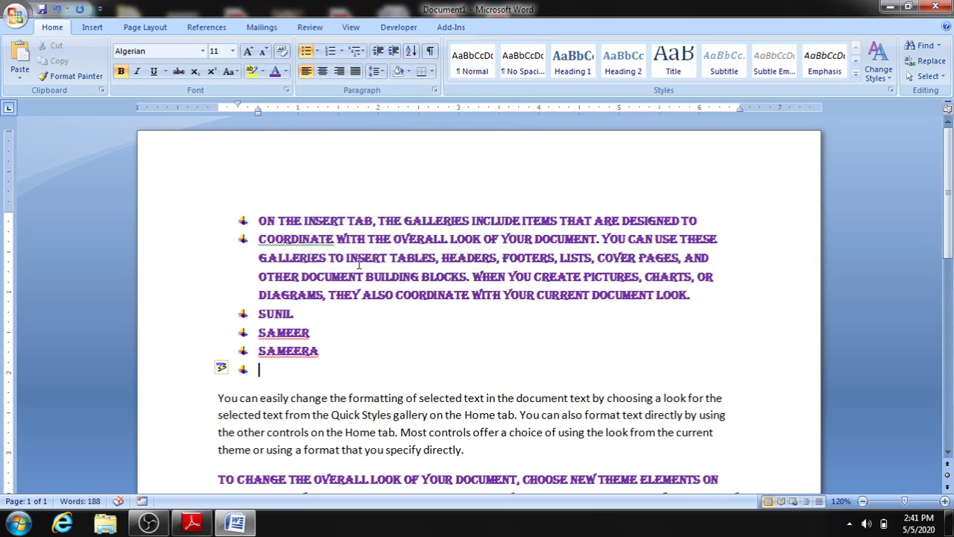
pyautogui.click(318, 50)
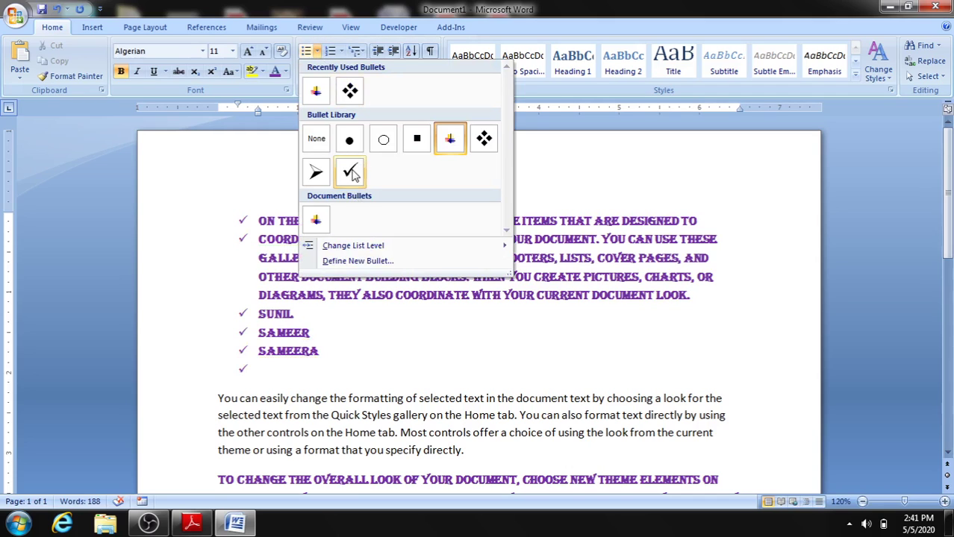
pyautogui.click(212, 403)
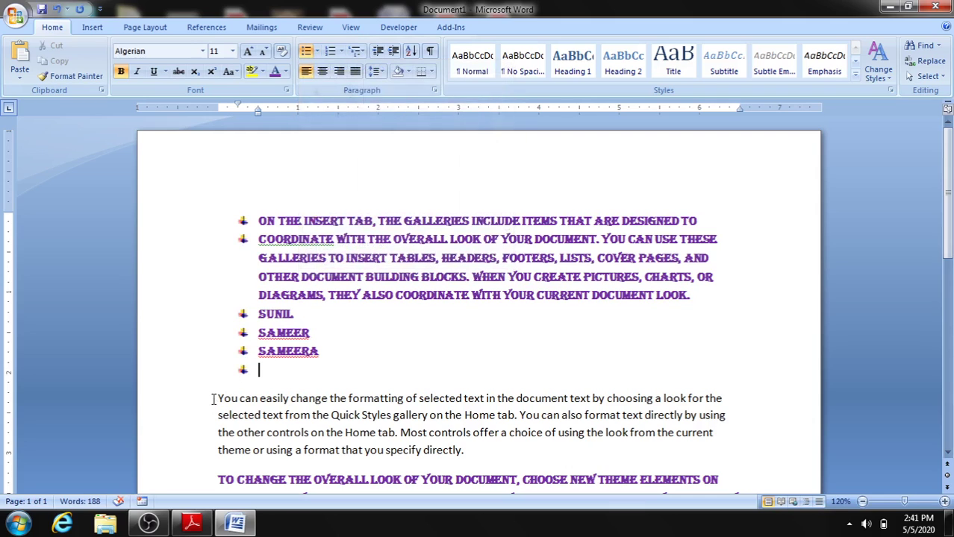
pyautogui.click(341, 52)
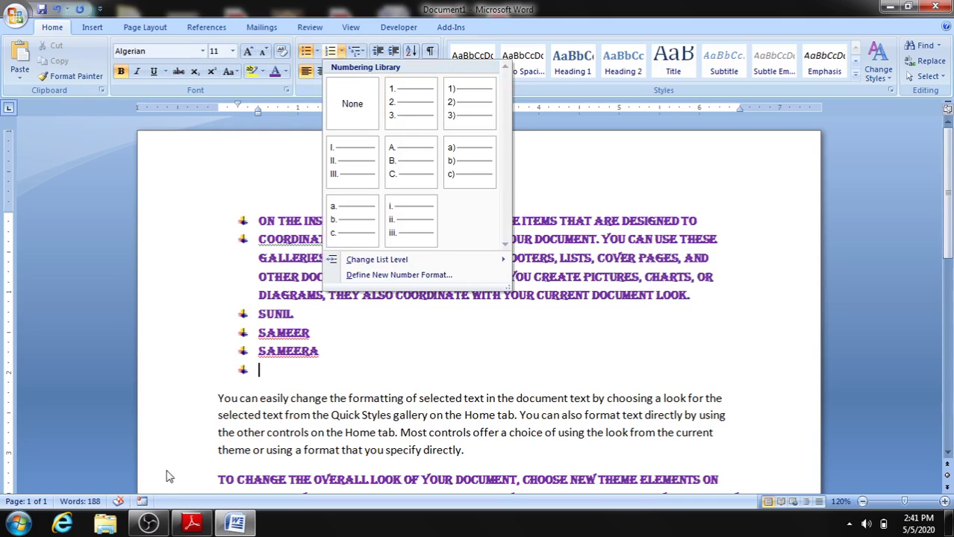
pyautogui.click(222, 397)
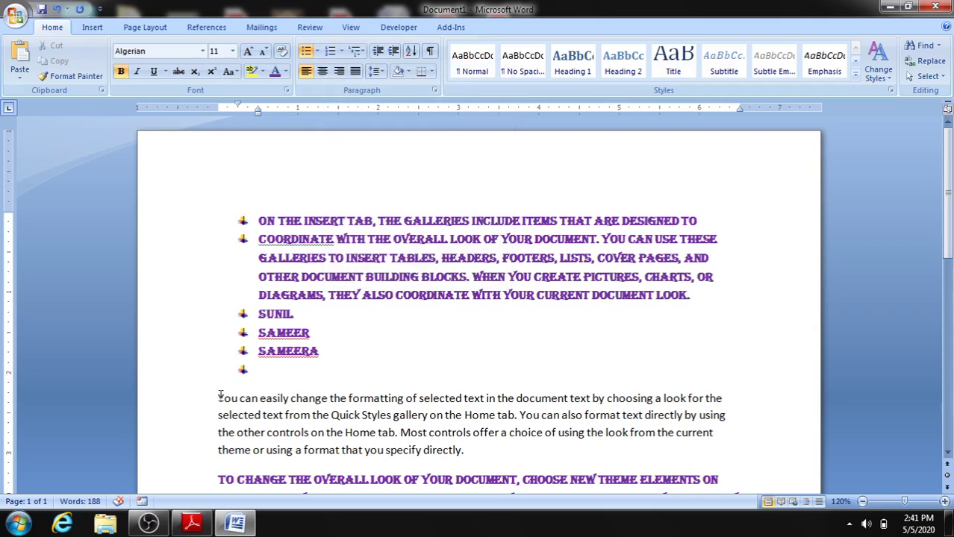
# Letter the 'You can easily change' paragraph A. B. C., splitting it after 'look' into item B.
pyautogui.doubleClick(222, 400)
pyautogui.tripleClick(220, 400)
pyautogui.doubleClick(219, 400)
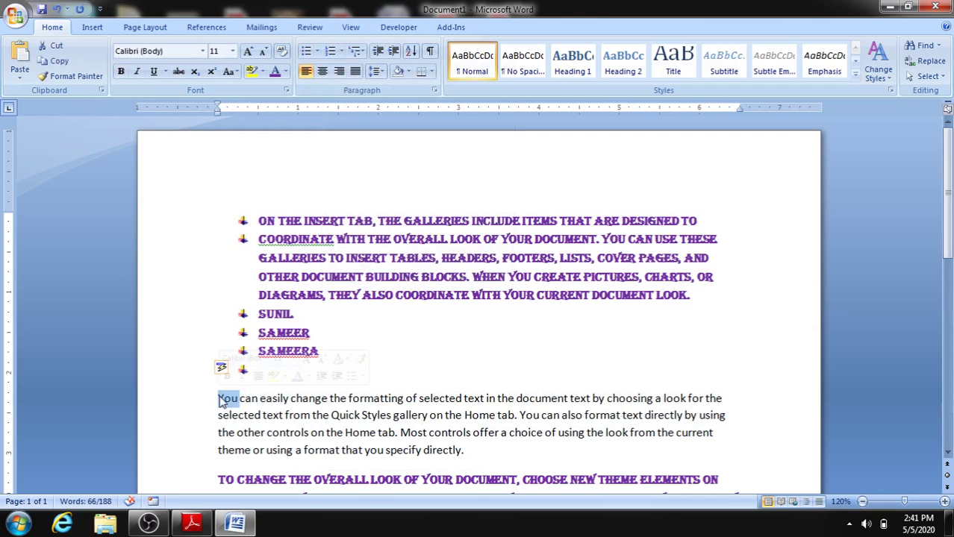
pyautogui.click(216, 403)
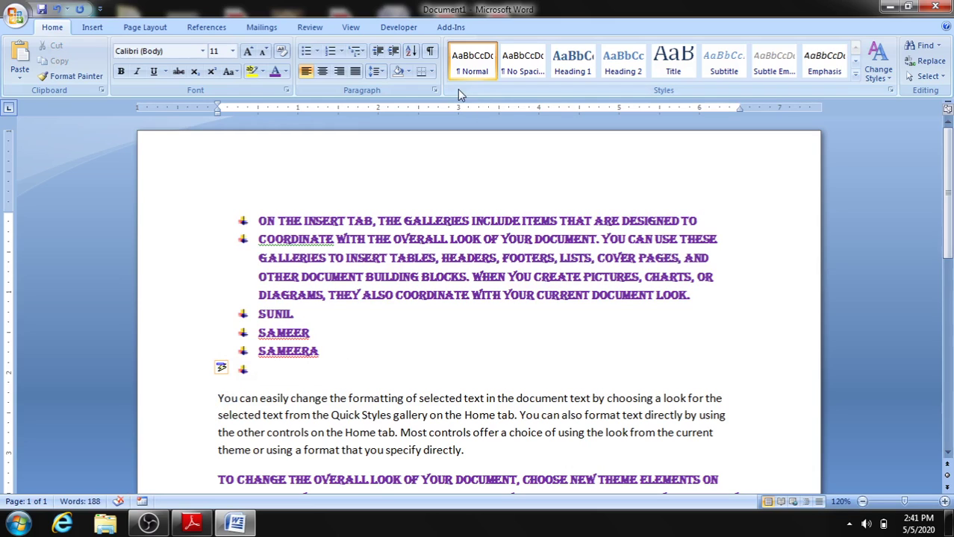
pyautogui.click(336, 54)
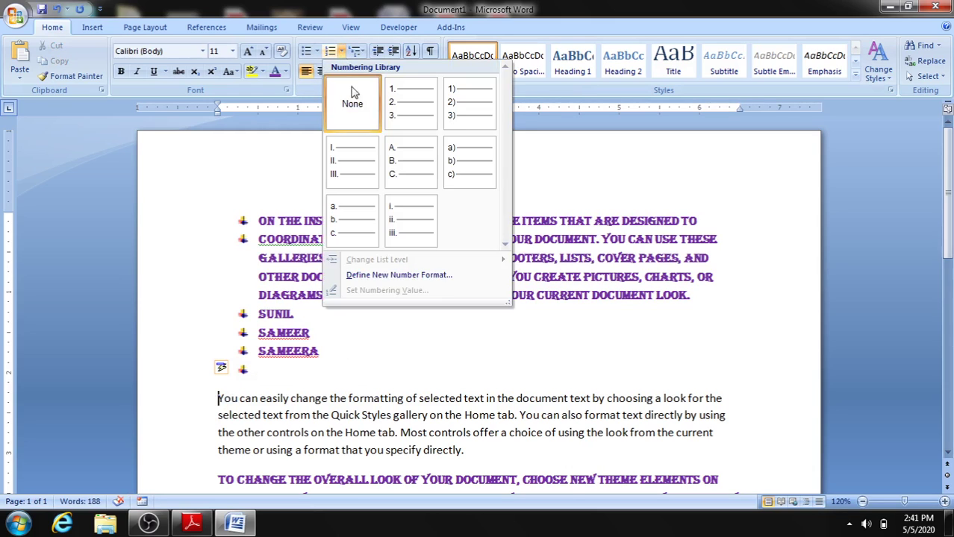
pyautogui.click(410, 157)
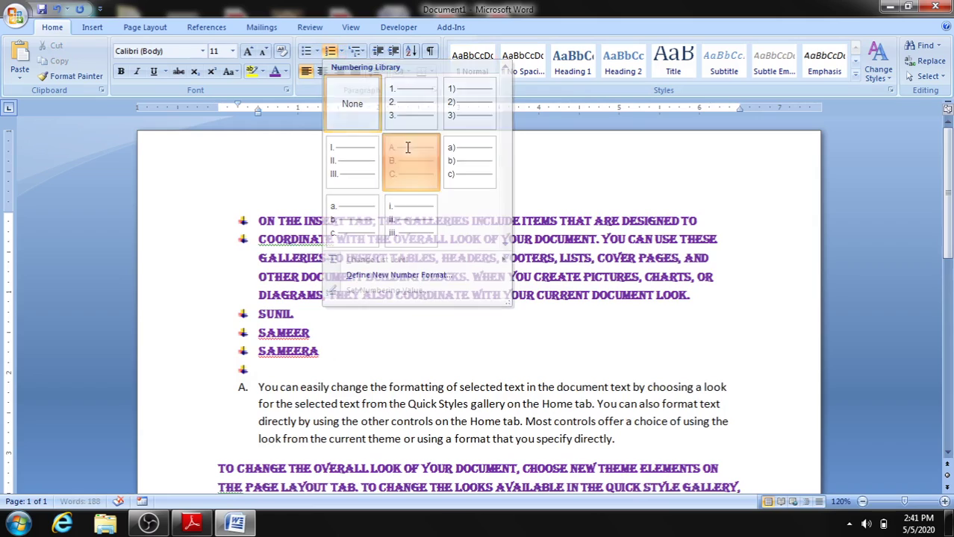
pyautogui.click(740, 388)
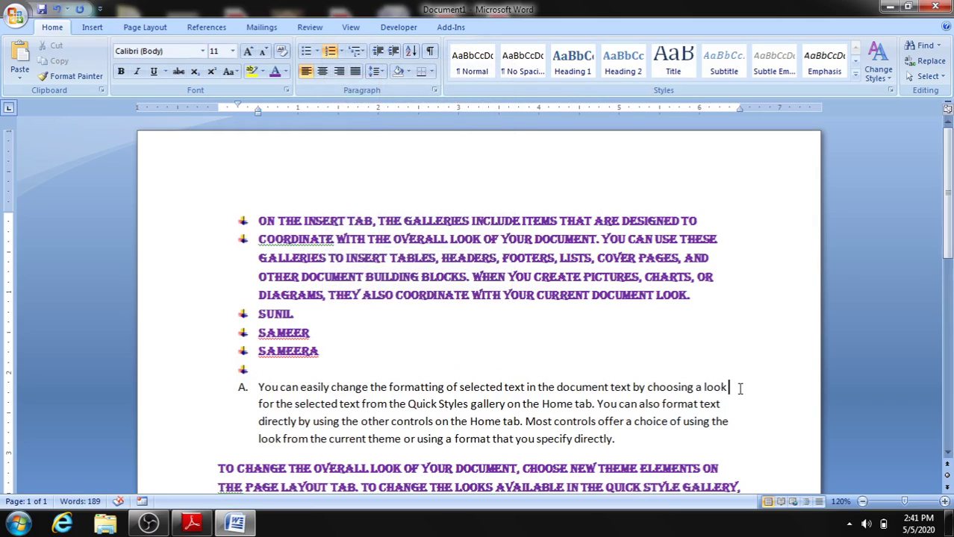
pyautogui.press('Return')
# Add lettered item C 'hartron ski center' and start an empty item D.
pyautogui.click(620, 440)
pyautogui.press('Return')
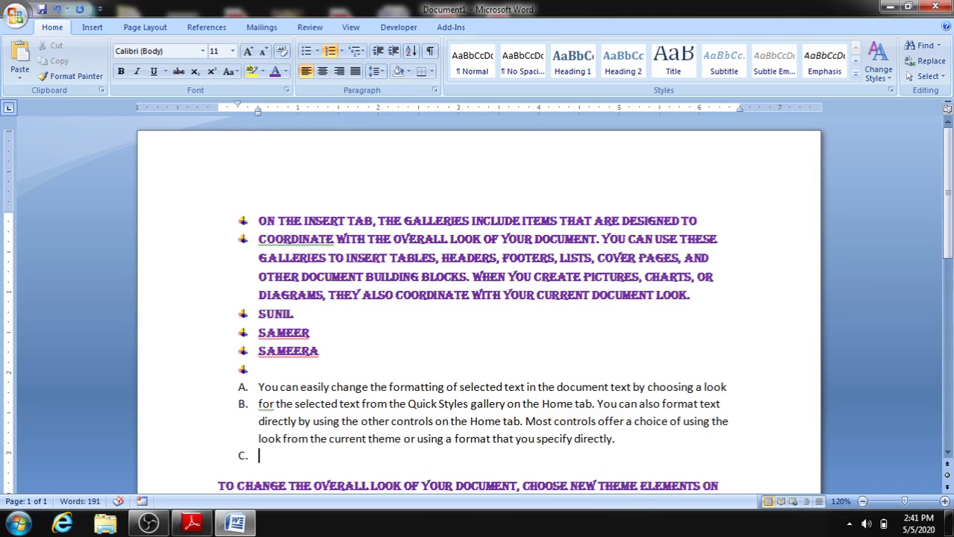
pyautogui.write('hartro')
pyautogui.write('n skill')
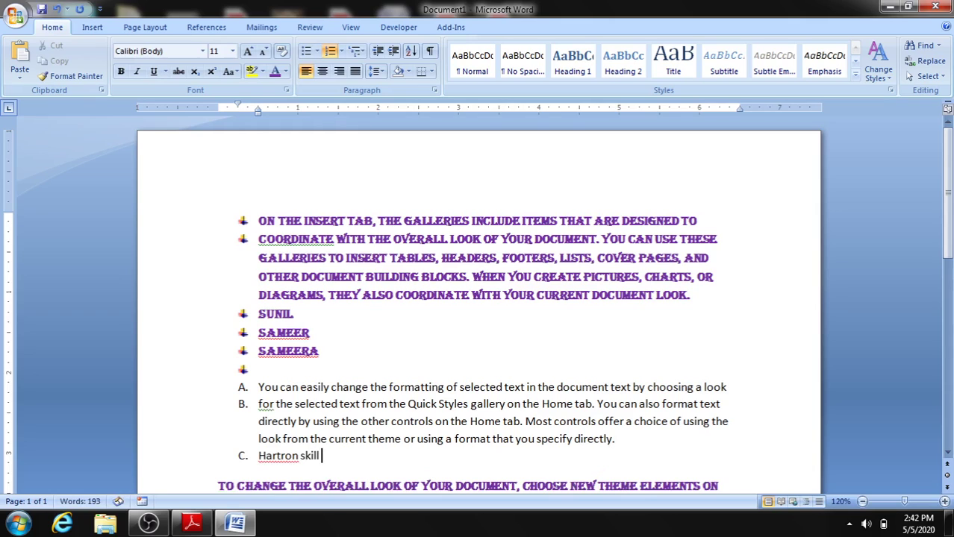
pyautogui.write(' center')
pyautogui.press('Return')
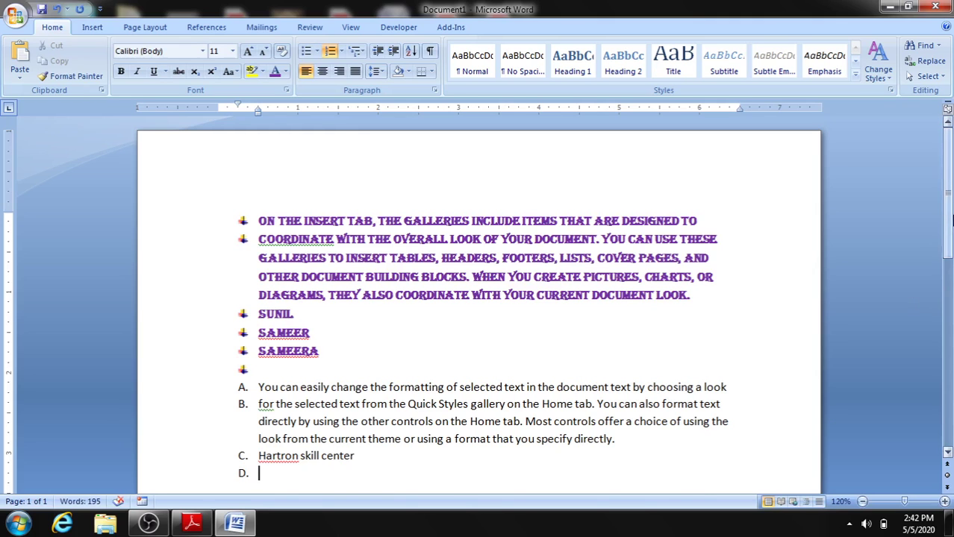
pyautogui.scroll(-2, 949, 214)
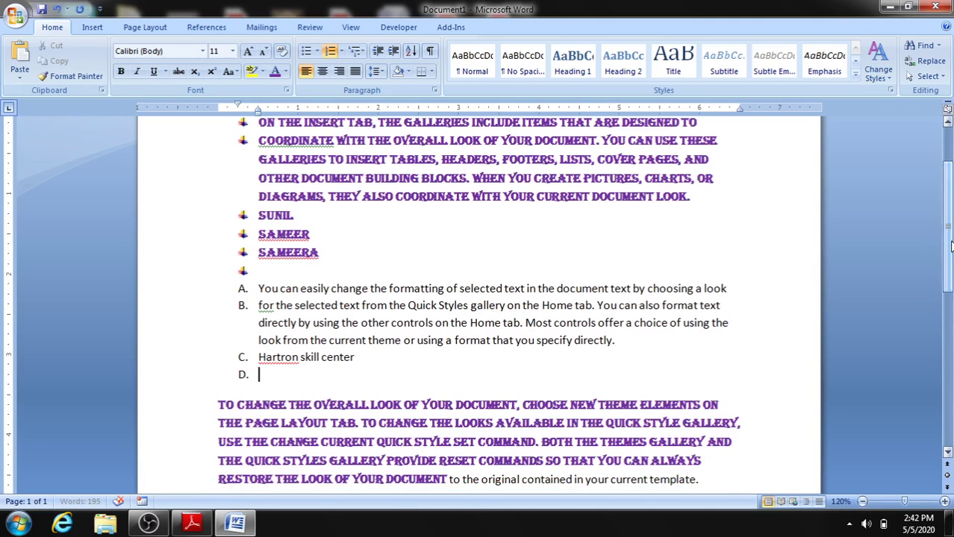
# Apply the 1/1.1/1.1.1 multilevel list to the purple paragraph and split it into three demoted levels.
pyautogui.click(220, 408)
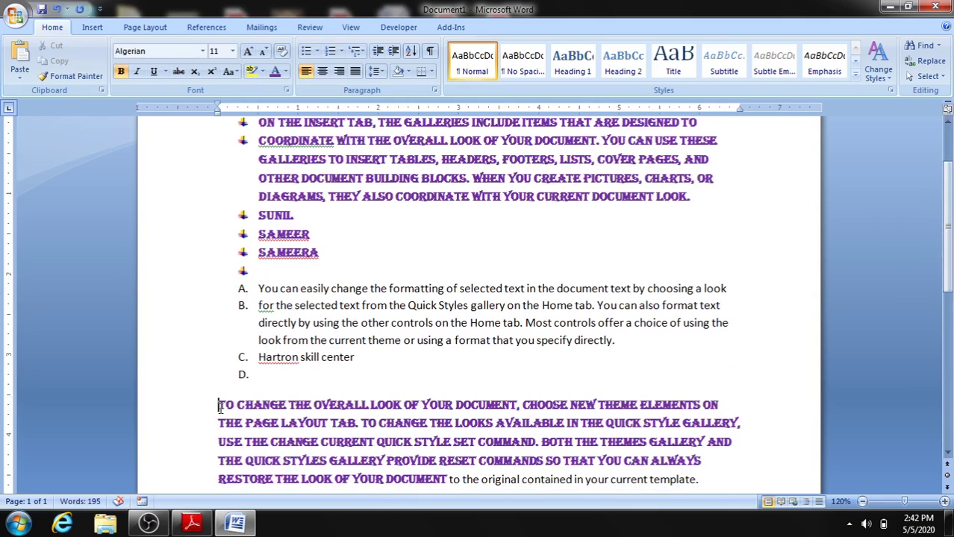
pyautogui.click(358, 52)
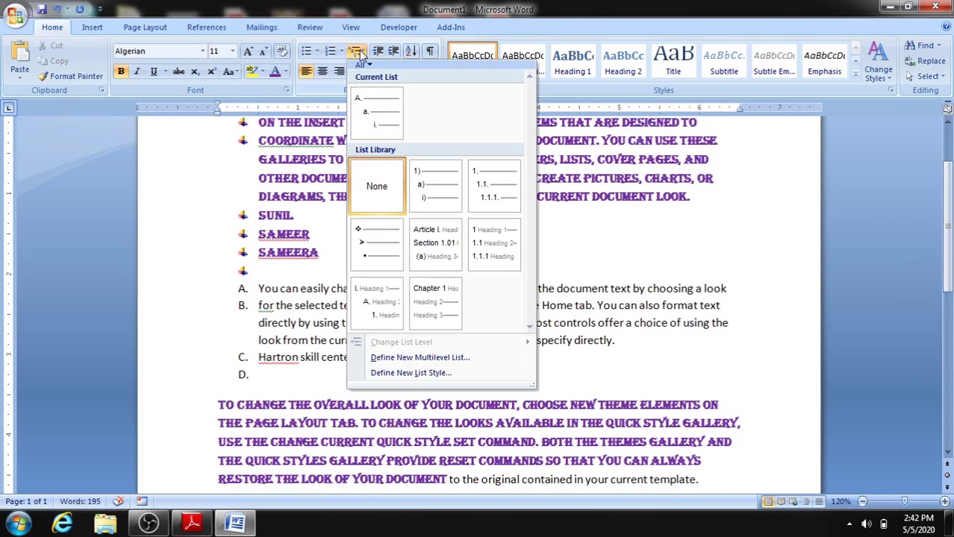
pyautogui.click(506, 205)
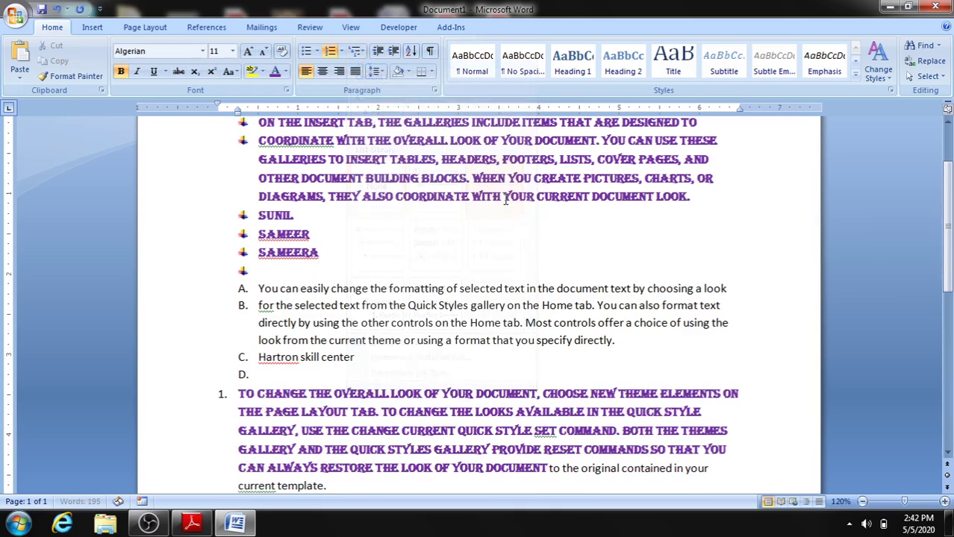
pyautogui.click(742, 394)
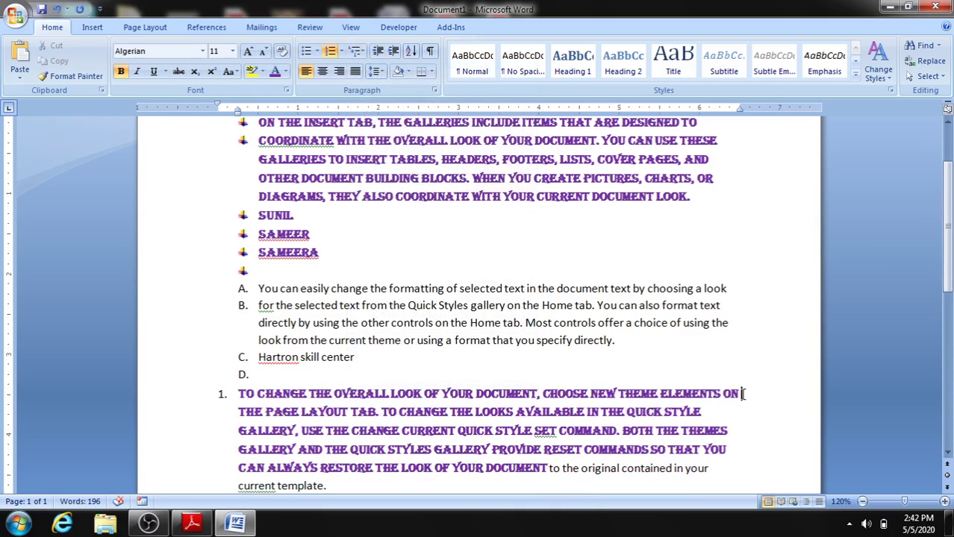
pyautogui.press('Return')
pyautogui.press('Tab')
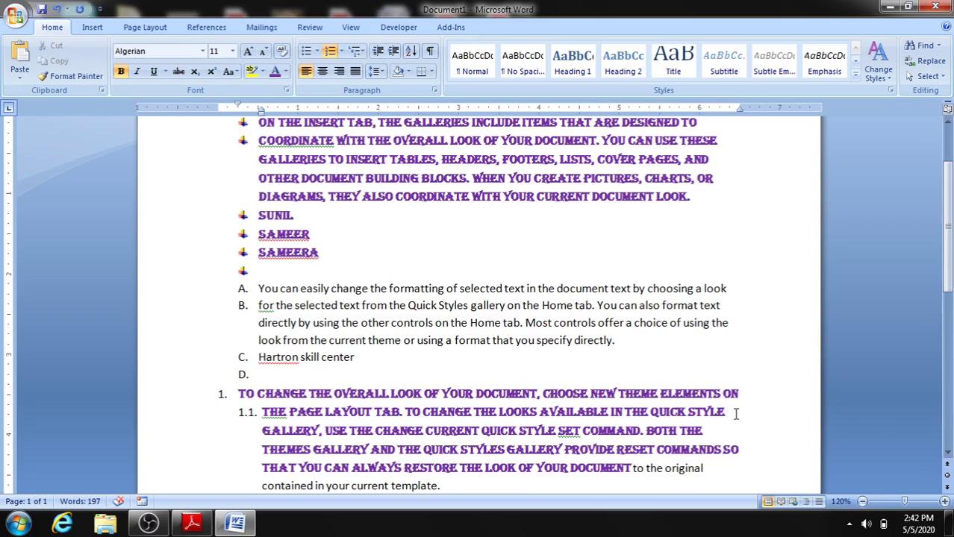
pyautogui.press('Return')
pyautogui.press('Tab')
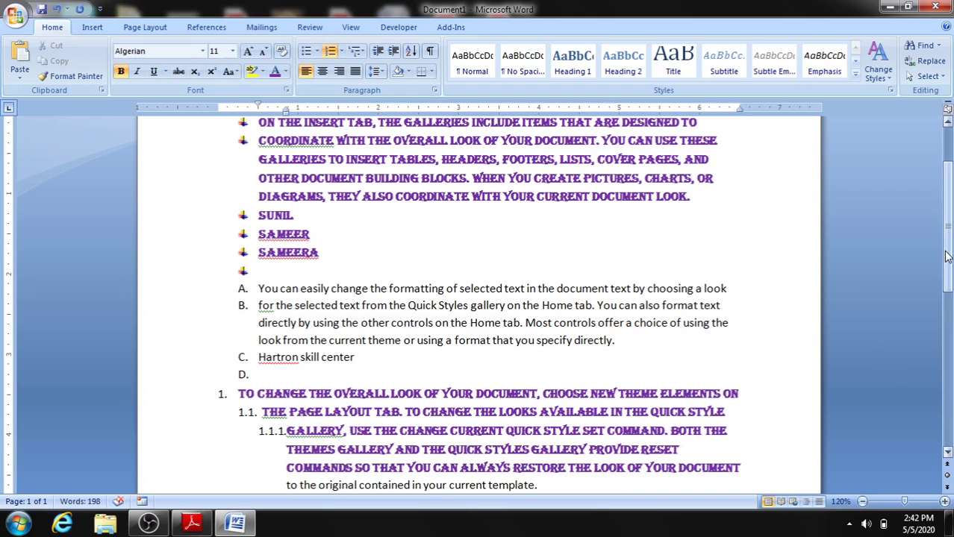
pyautogui.moveTo(948, 254); pyautogui.dragTo(950, 284)
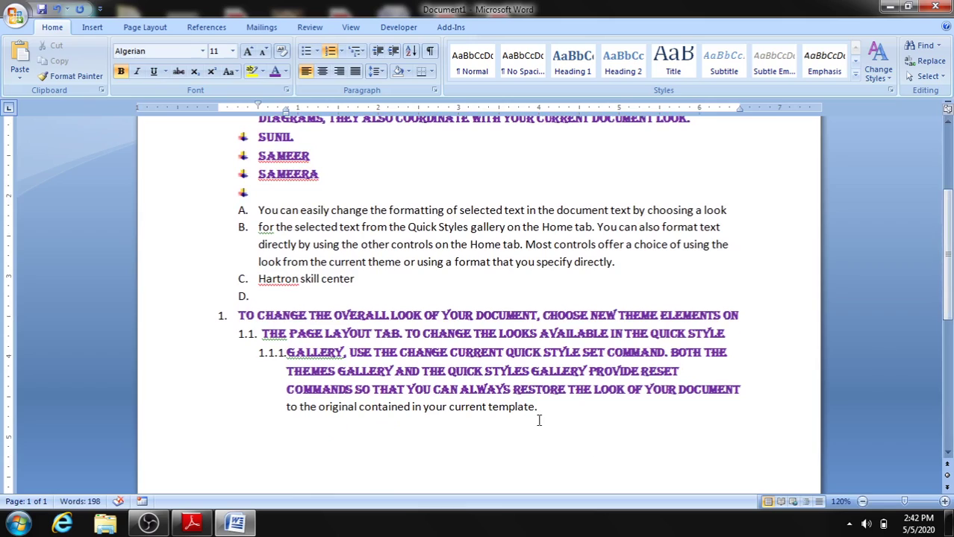
# On an unnumbered line after 'template.', type =rand() to generate sample paragraphs, then select them.
pyautogui.click(553, 419)
pyautogui.press('Return')
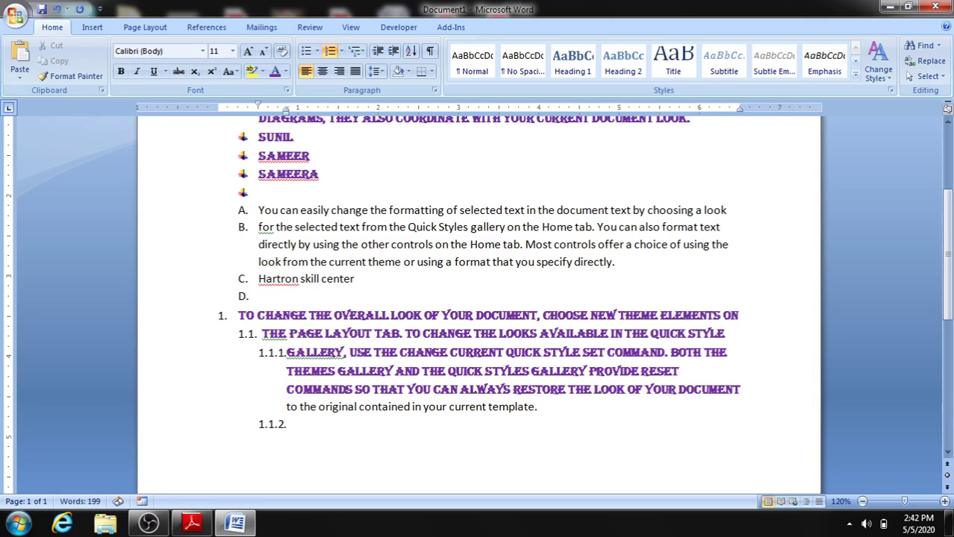
pyautogui.press('BackSpace')
pyautogui.write('=ra')
pyautogui.write('nd()')
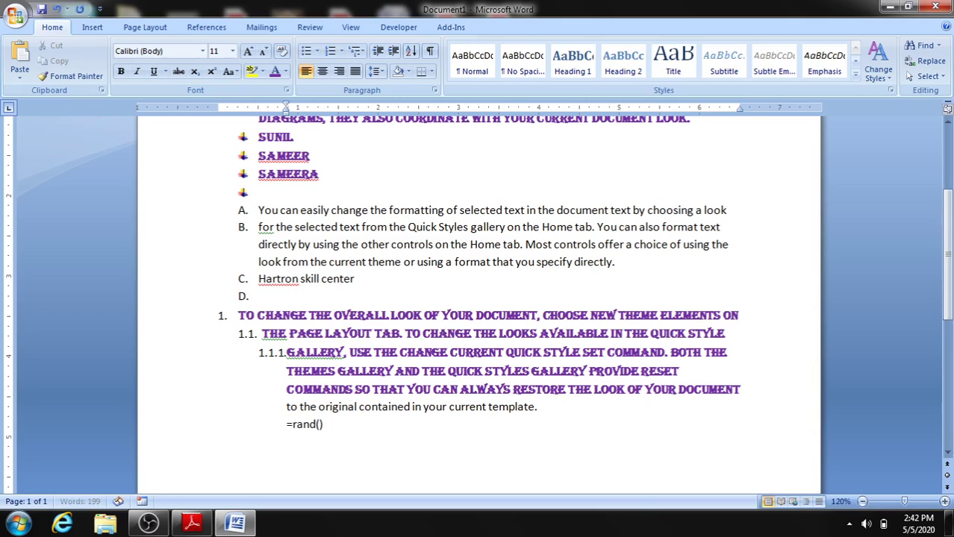
pyautogui.press('Return')
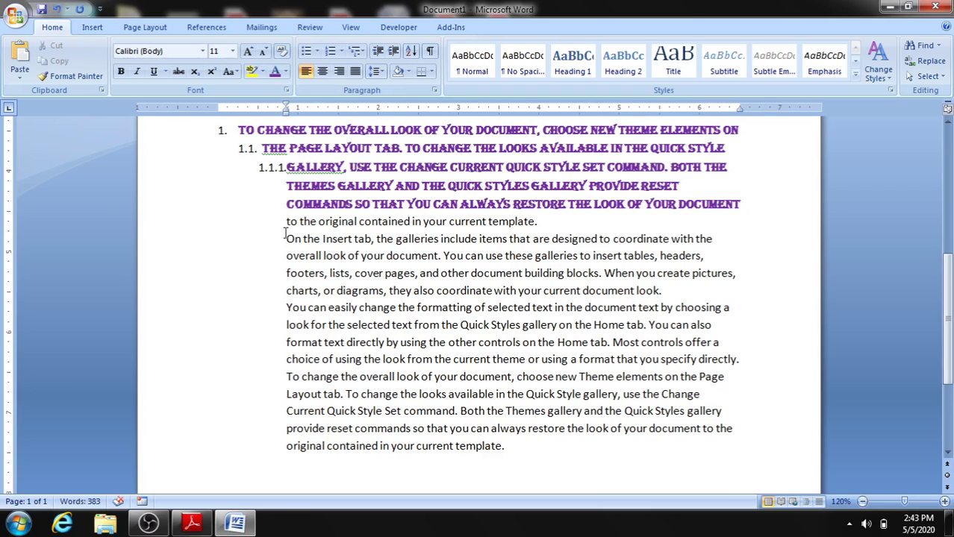
pyautogui.moveTo(285, 237)
pyautogui.mouseDown()
pyautogui.moveTo(409, 389)
pyautogui.moveTo(506, 447)
pyautogui.mouseUp()
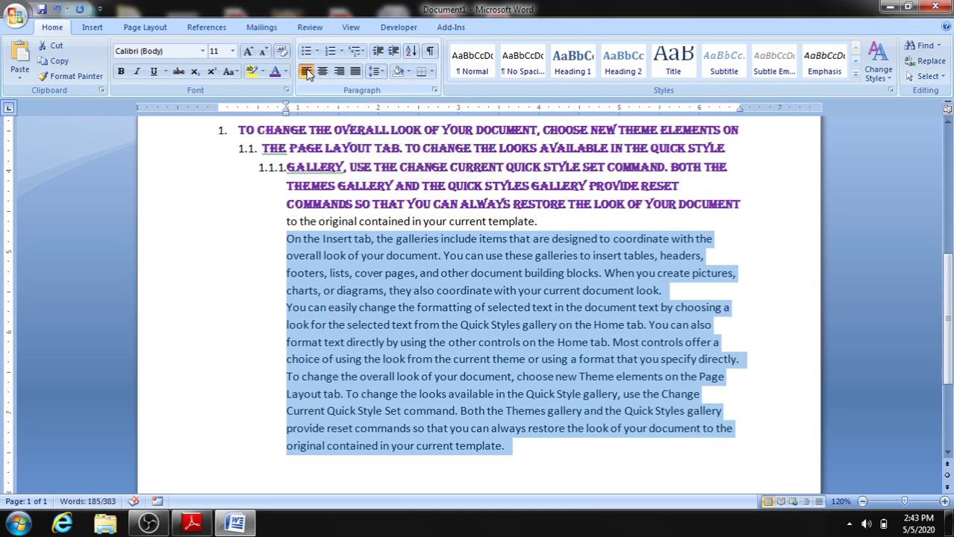
# Center the 'On the Insert tab' paragraph and insert a blank line after it.
pyautogui.click(284, 273)
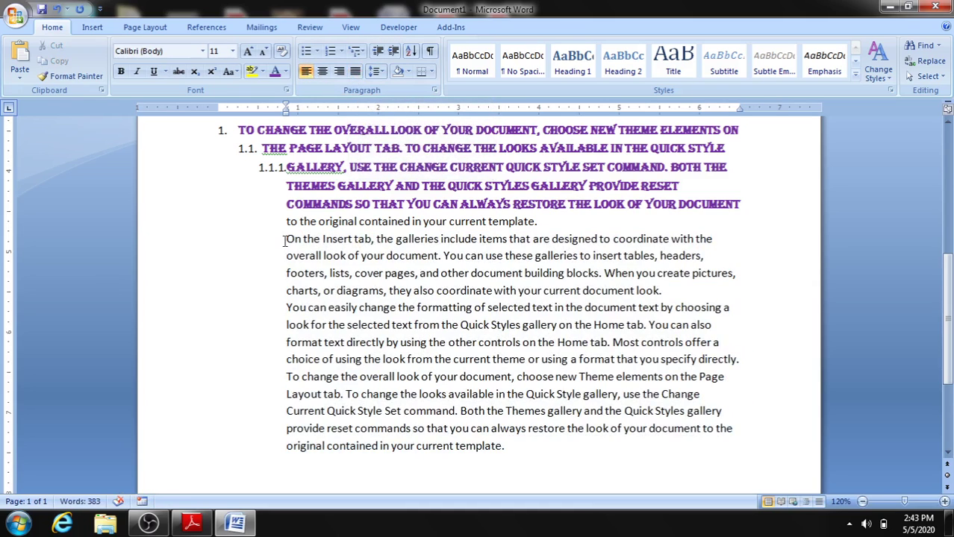
pyautogui.moveTo(286, 239); pyautogui.dragTo(424, 290)
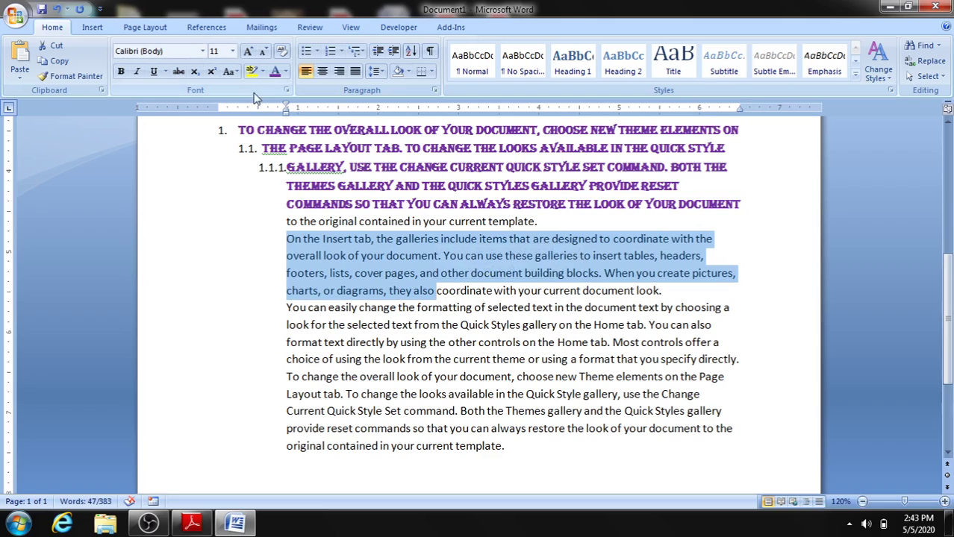
pyautogui.hotkey('ctrl', 'j')
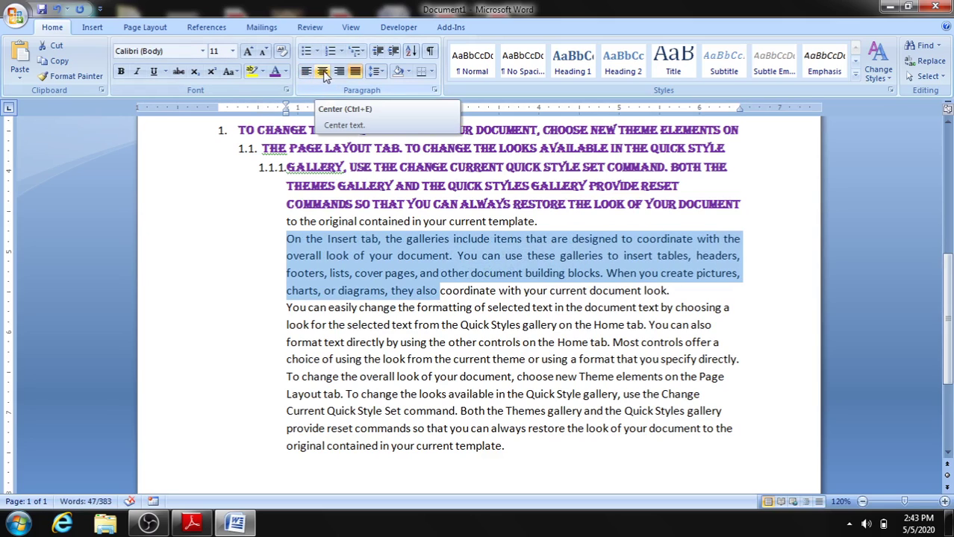
pyautogui.click(323, 72)
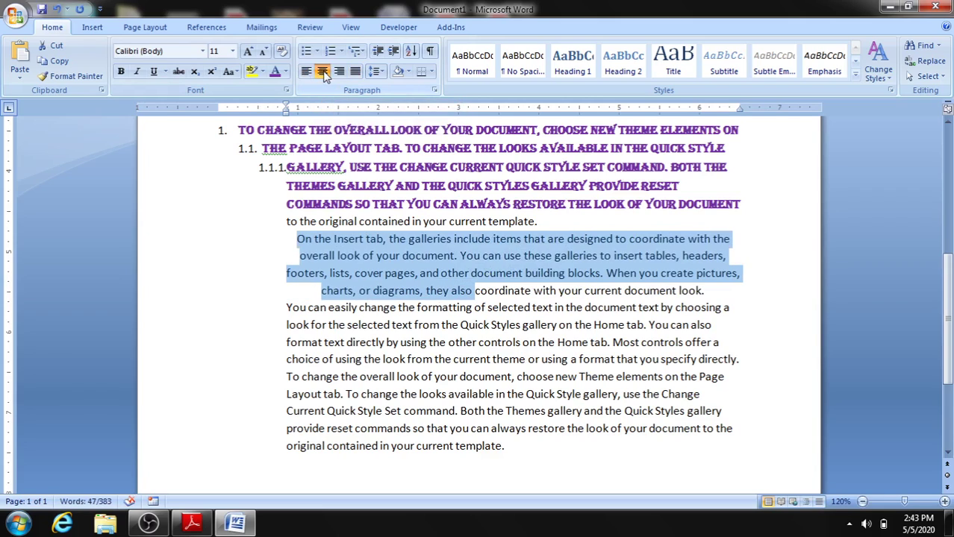
pyautogui.click(714, 294)
pyautogui.press('Return')
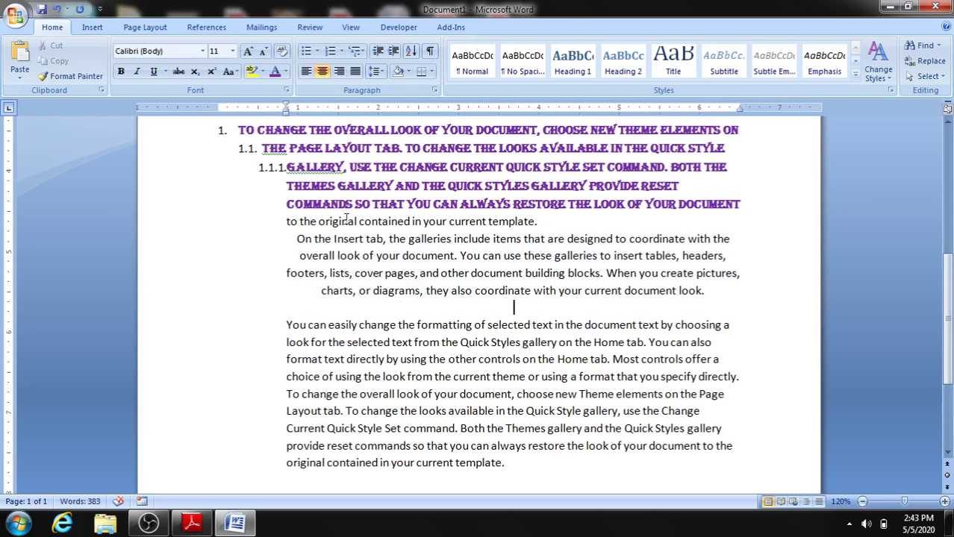
pyautogui.moveTo(286, 324)
pyautogui.mouseDown()
pyautogui.moveTo(538, 359)
pyautogui.moveTo(553, 377)
pyautogui.moveTo(759, 394)
pyautogui.moveTo(769, 383)
pyautogui.mouseUp()
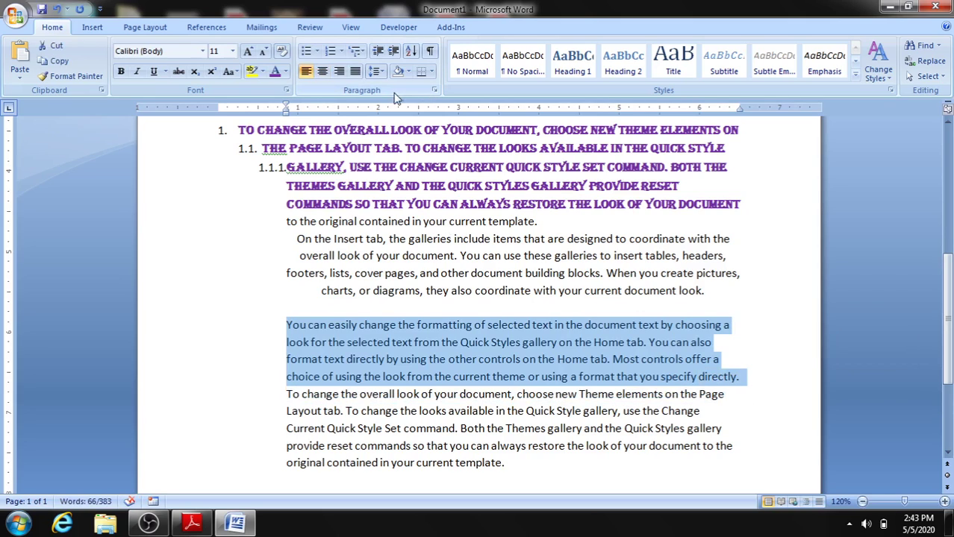
# Justify the selected 'You can easily change' paragraph and set its line spacing to 2.5.
pyautogui.click(339, 72)
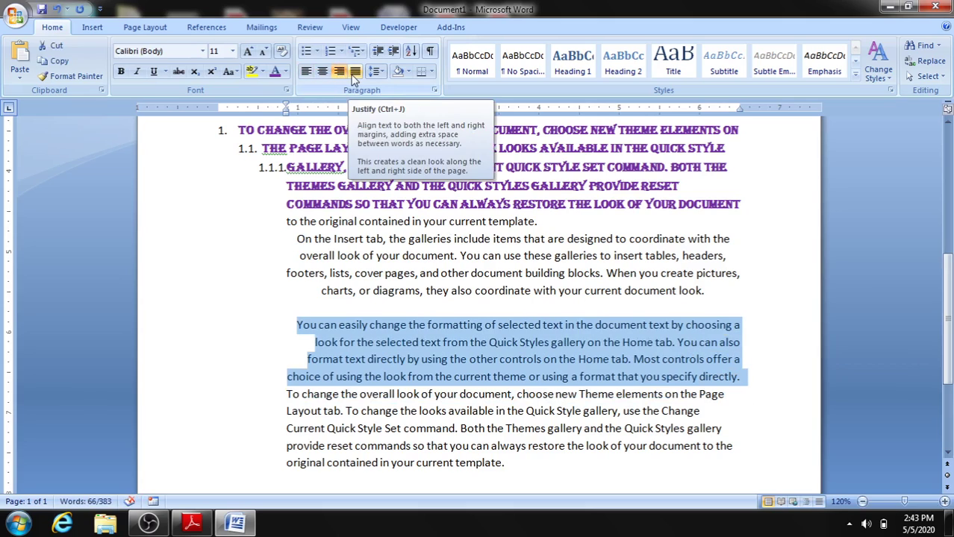
pyautogui.click(355, 73)
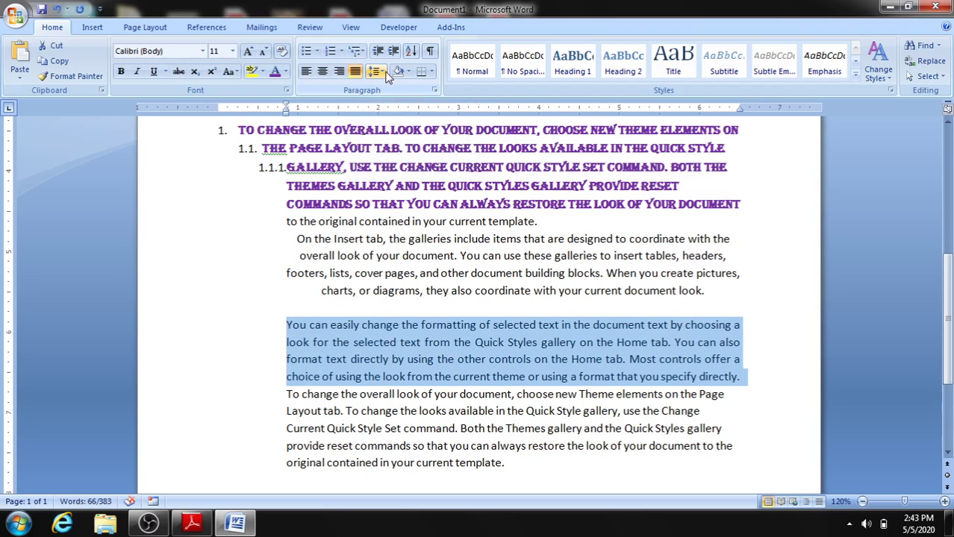
pyautogui.click(381, 72)
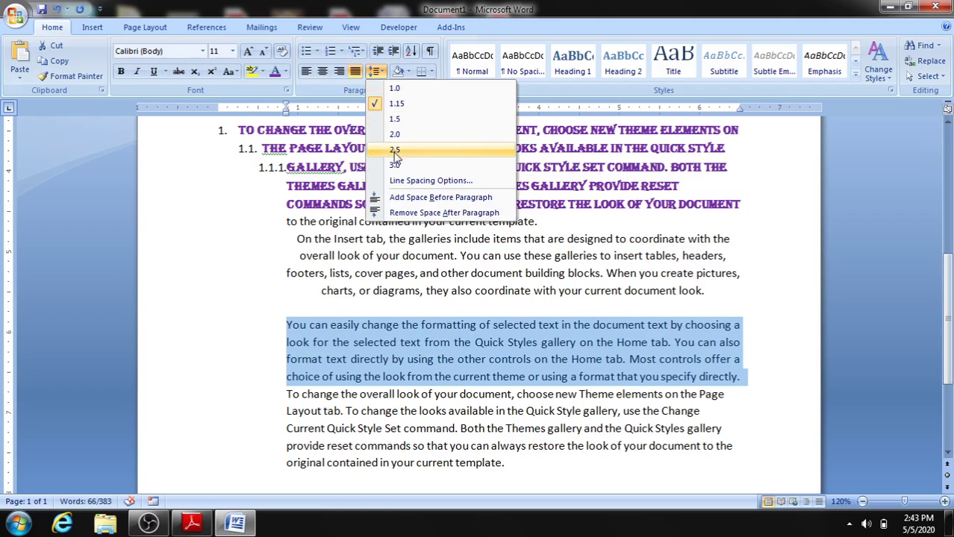
pyautogui.click(394, 151)
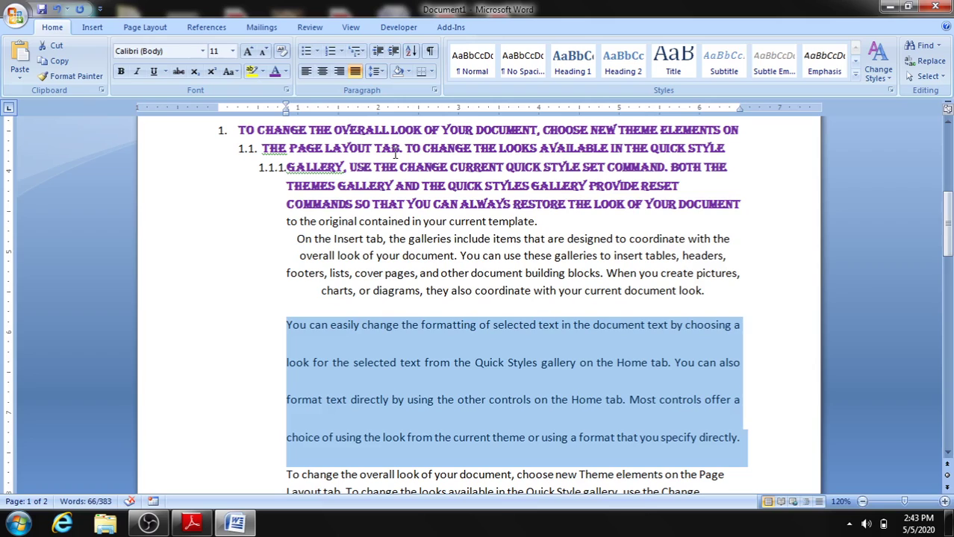
# Fill the background of the 'You can easily change' paragraph with yellow shading and deselect it.
pyautogui.click(408, 74)
pyautogui.click(444, 176)
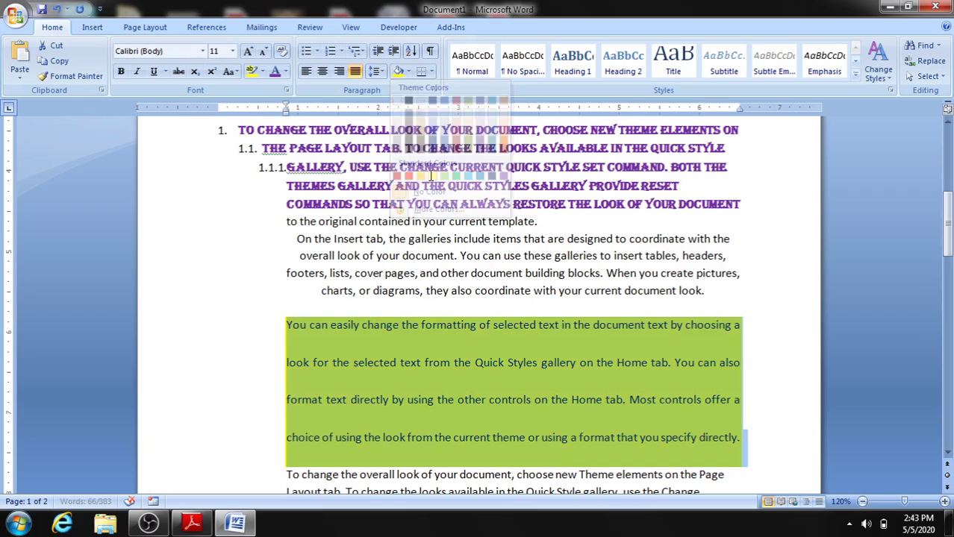
pyautogui.click(753, 428)
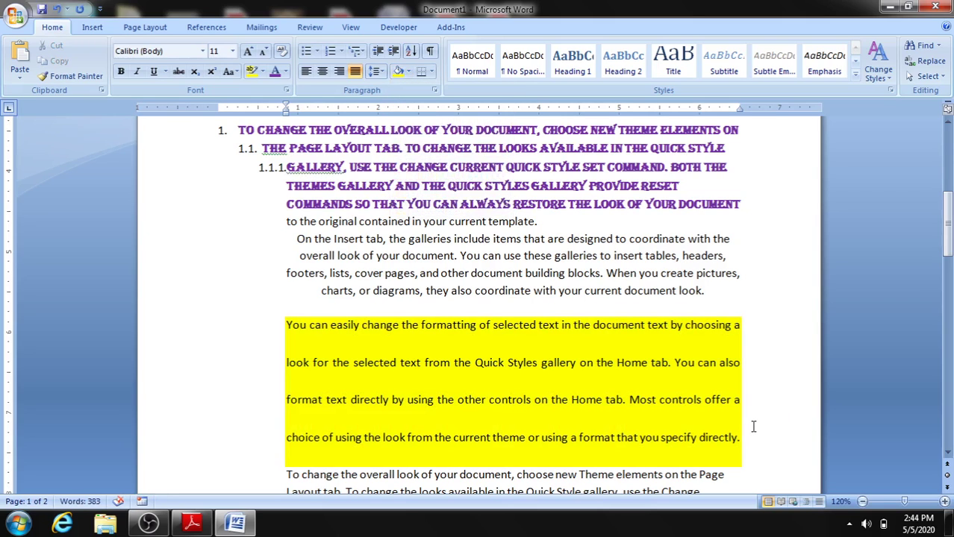